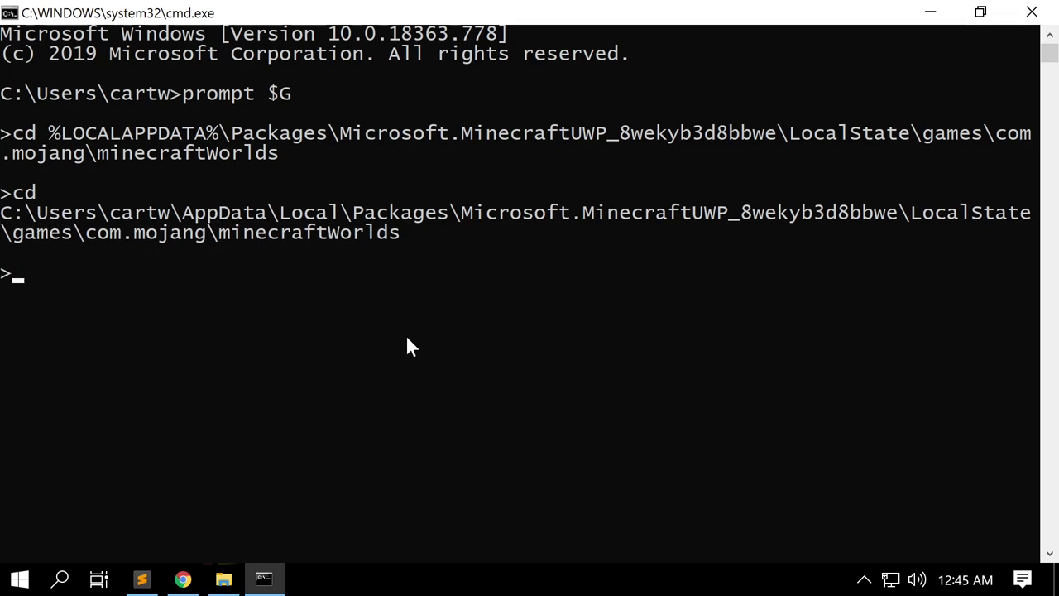
# Run 'explorer .' to show the minecraftWorlds folder and its 5 world folders in File Explorer
pyautogui.write('explorer .')
pyautogui.press('BackSpace')
pyautogui.press('BackSpace')
pyautogui.write('r .')
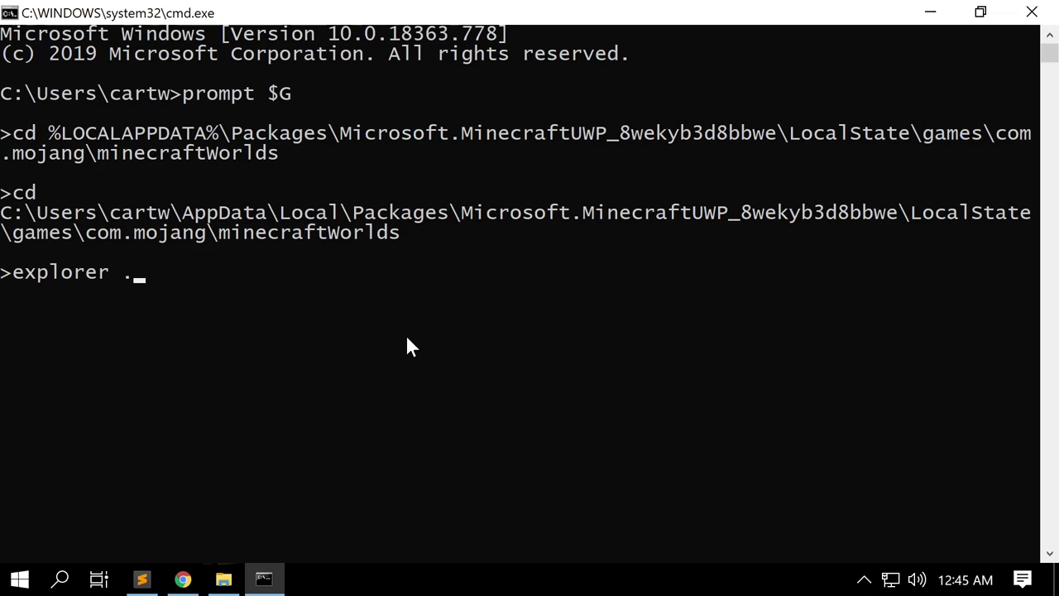
pyautogui.press('Return')
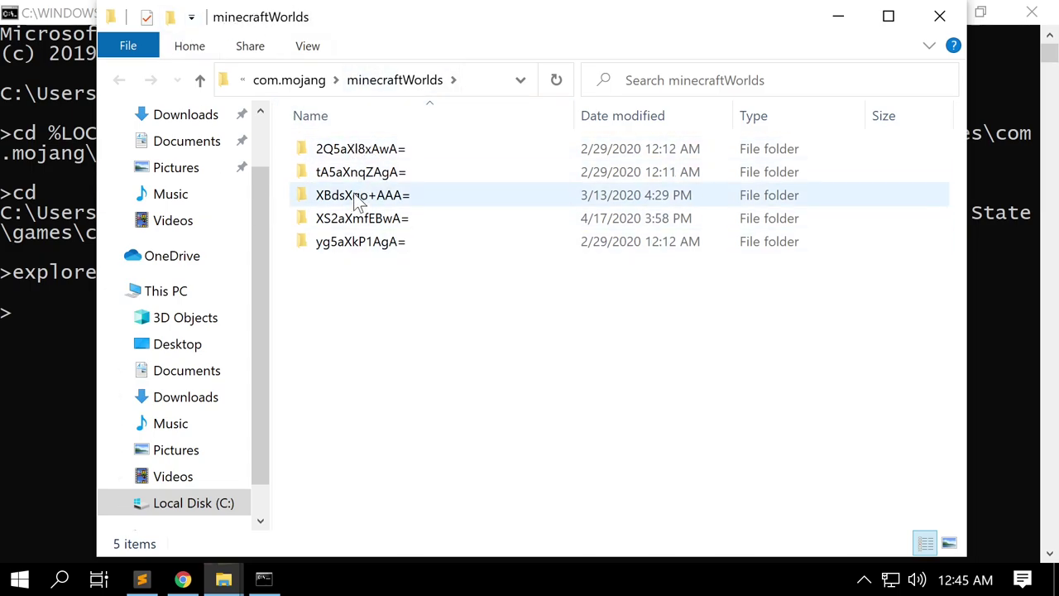
# Copy the six mcberepair files from the bin folder into minecraftWorlds
pyautogui.click(299, 84)
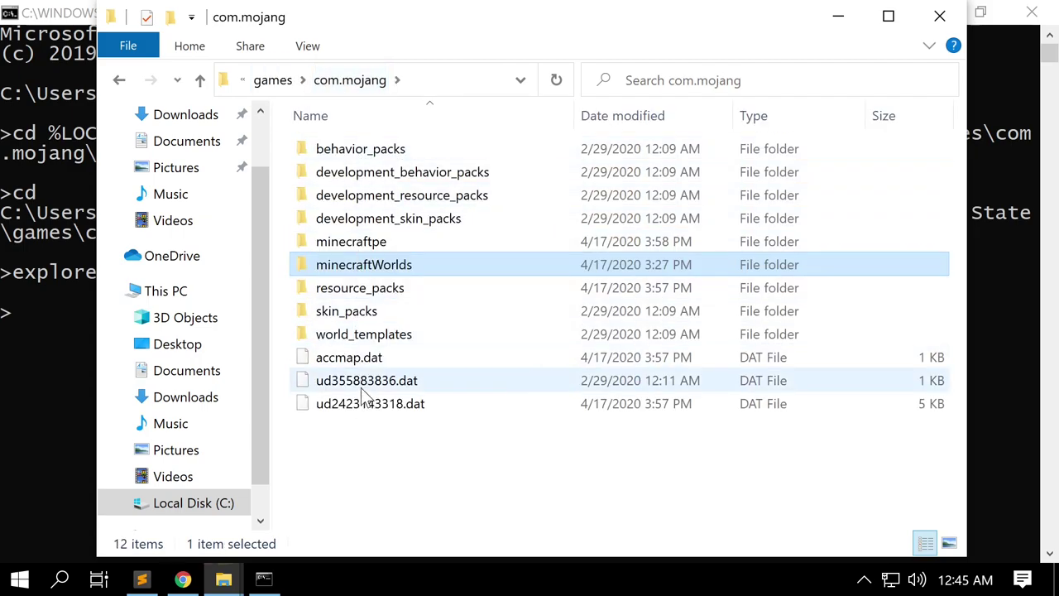
pyautogui.doubleClick(381, 273)
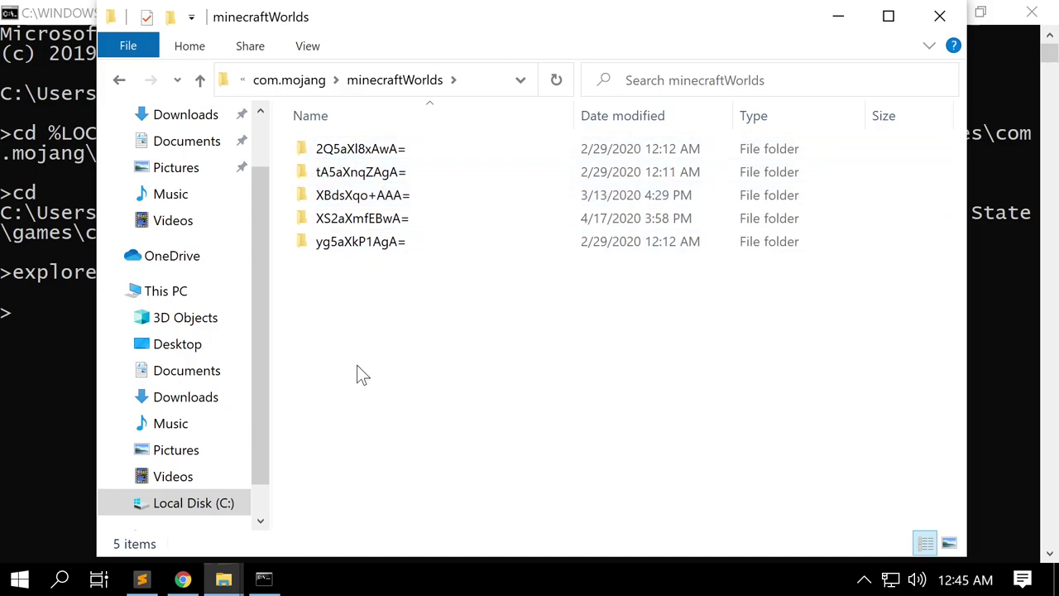
pyautogui.click(224, 579)
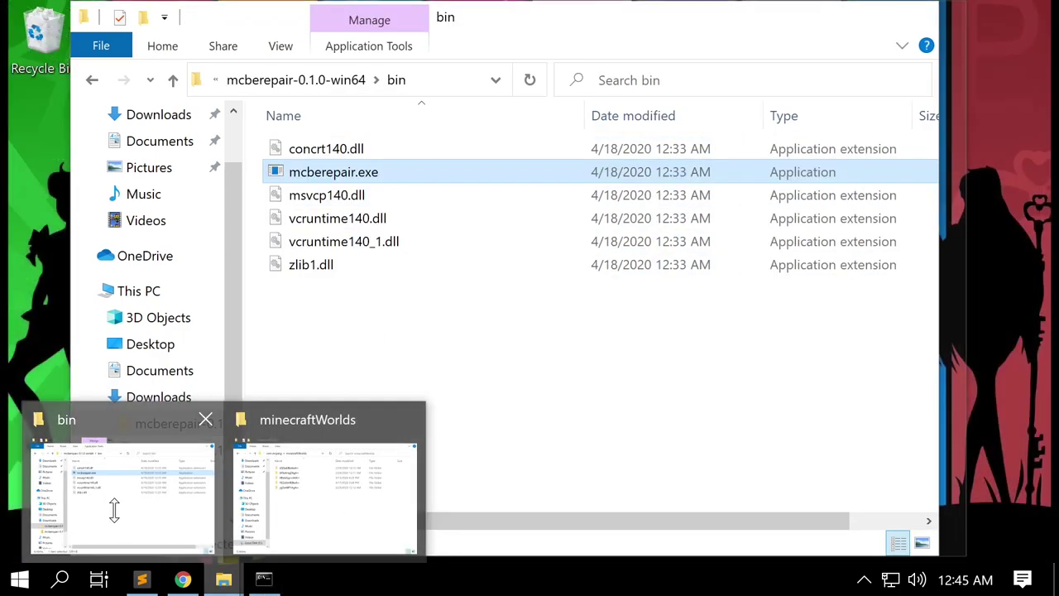
pyautogui.click(114, 510)
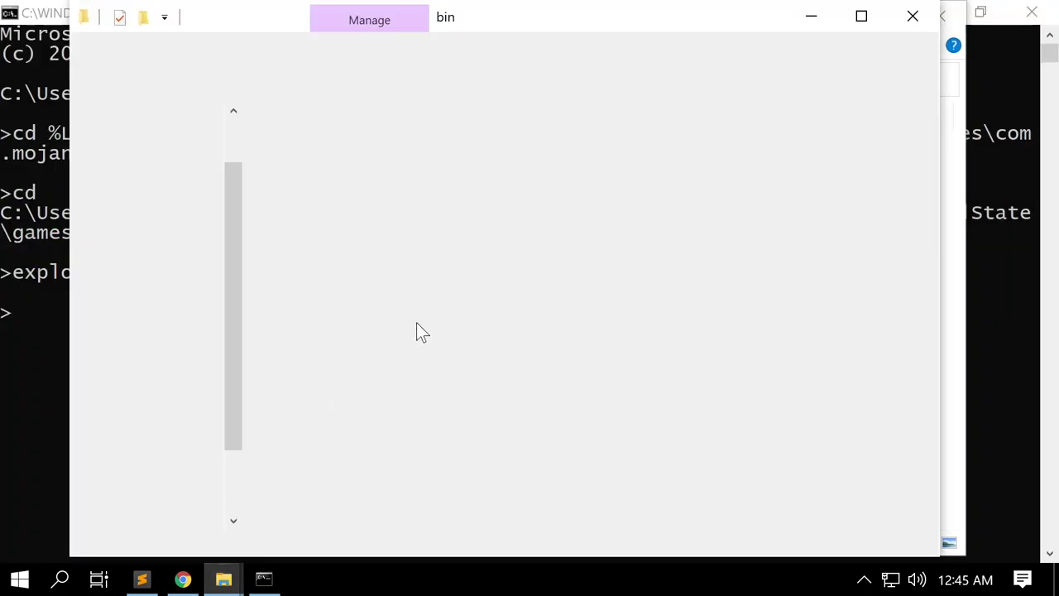
pyautogui.moveTo(354, 331); pyautogui.dragTo(308, 152)
pyautogui.rightClick(309, 152)
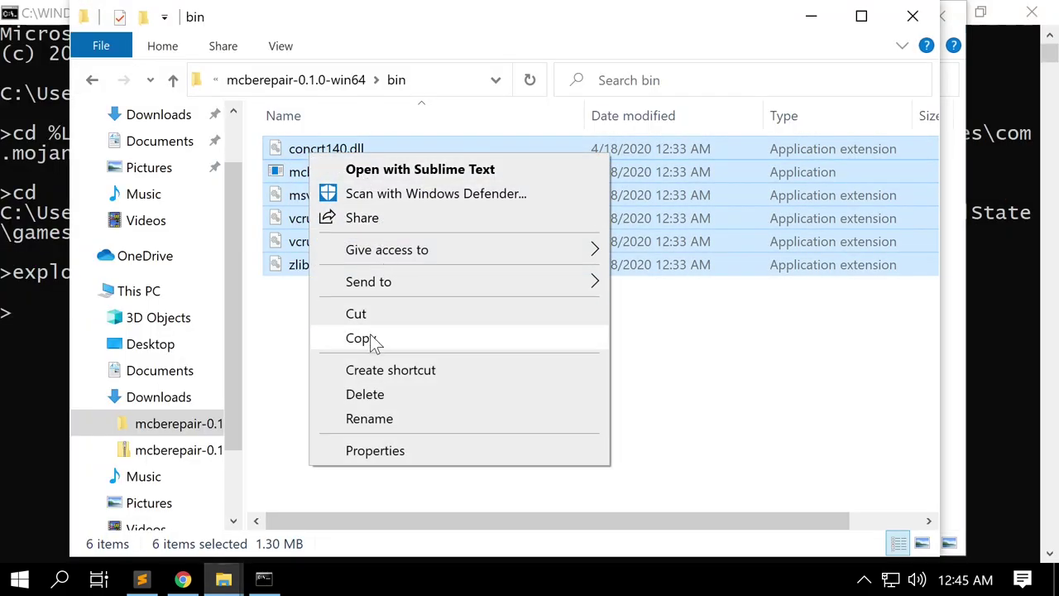
pyautogui.click(369, 339)
pyautogui.moveTo(223, 579)
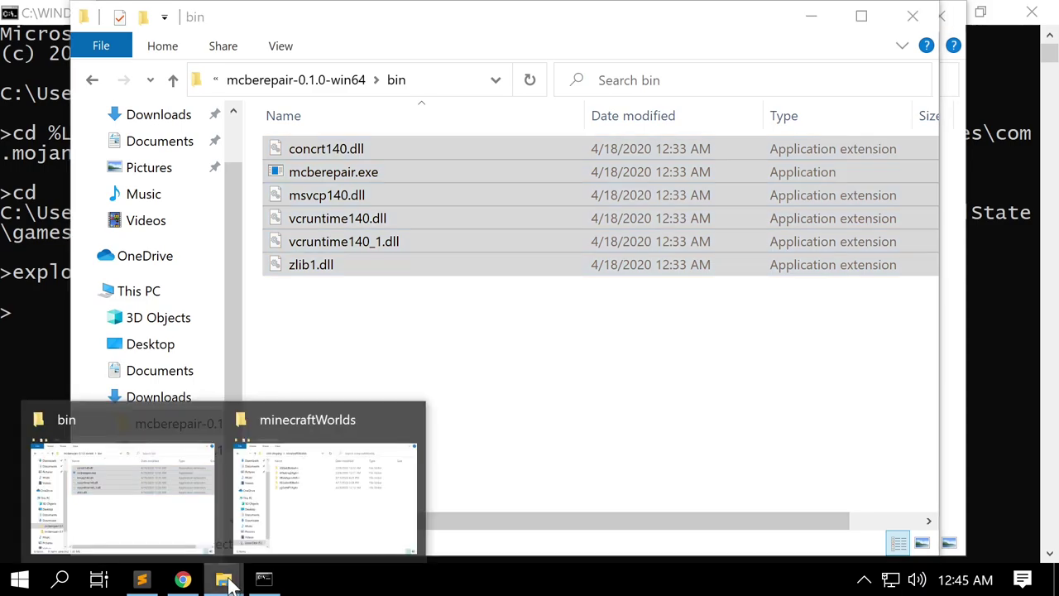
pyautogui.click(323, 526)
pyautogui.rightClick(369, 332)
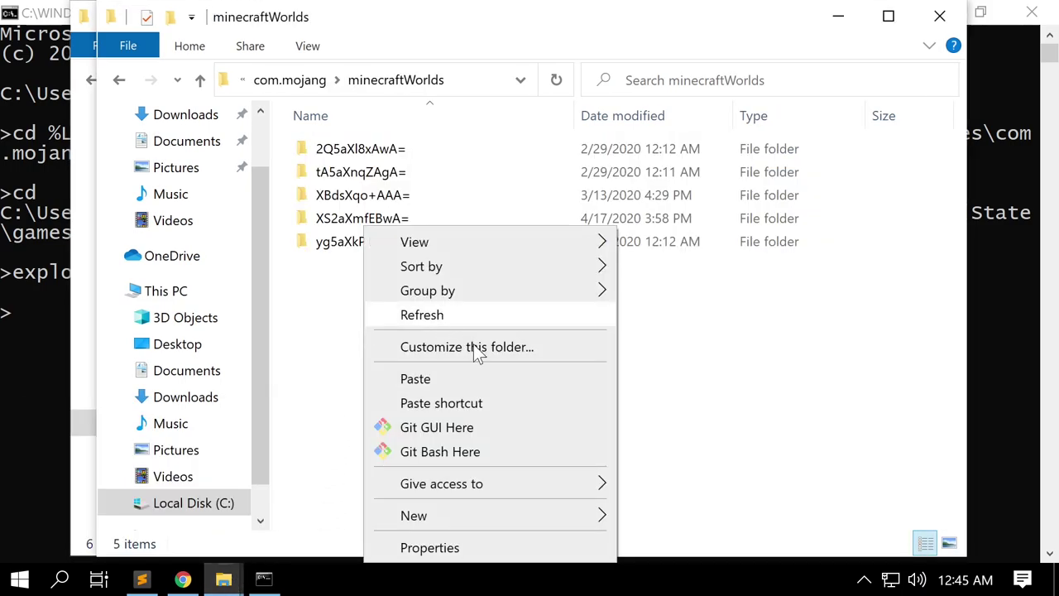
pyautogui.click(468, 380)
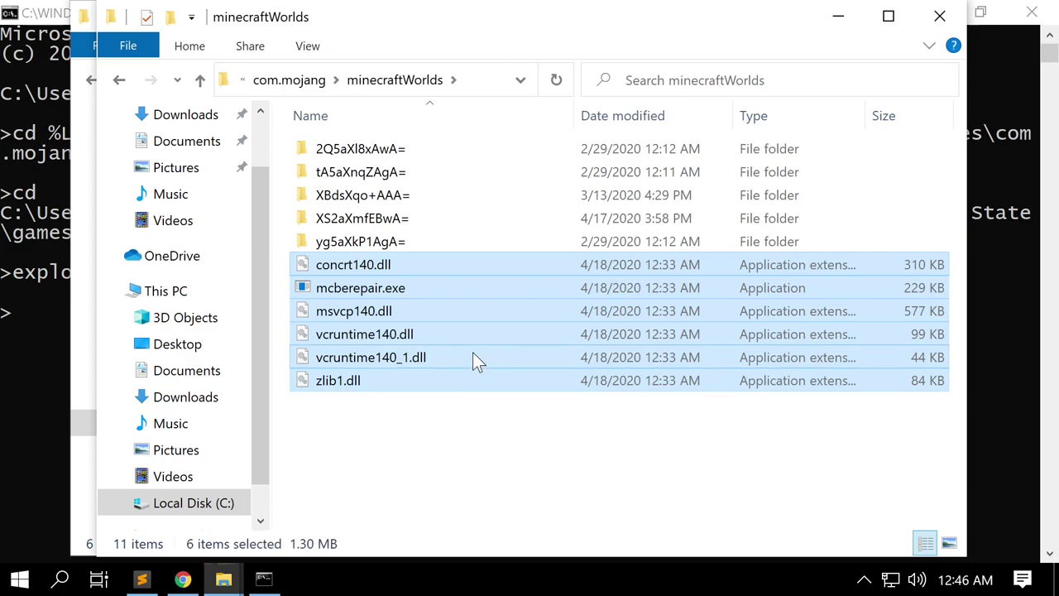
pyautogui.click(433, 469)
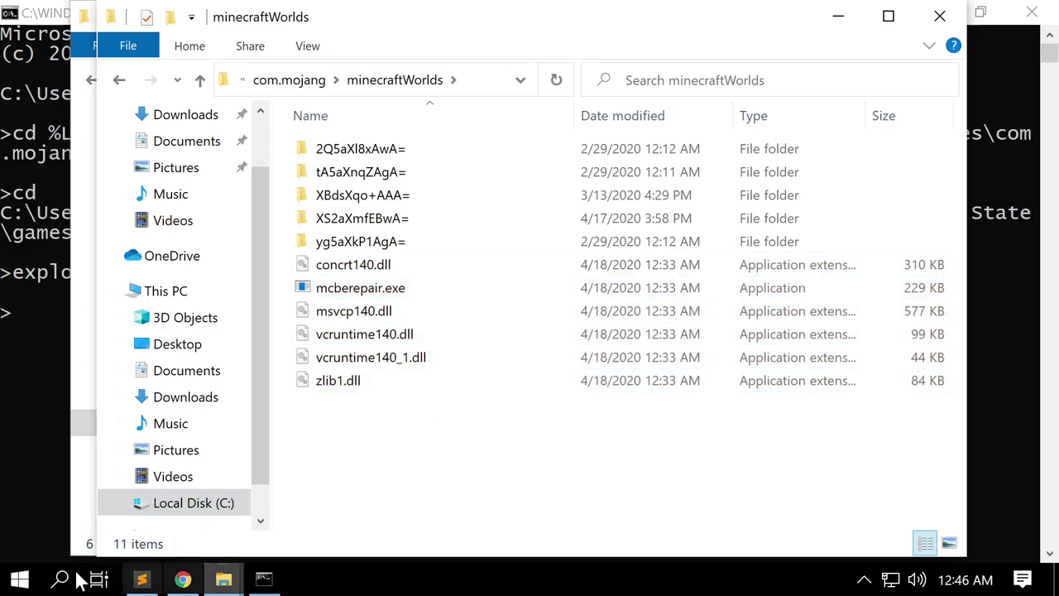
# Copy busybox64.exe from the Downloads folder into minecraftWorlds
pyautogui.moveTo(221, 578)
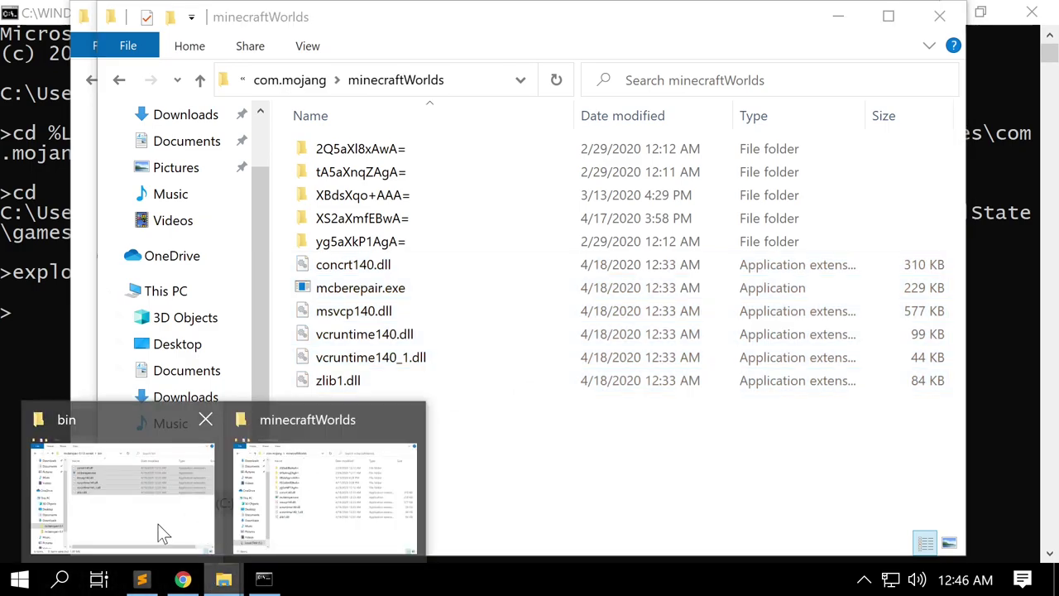
pyautogui.click(158, 523)
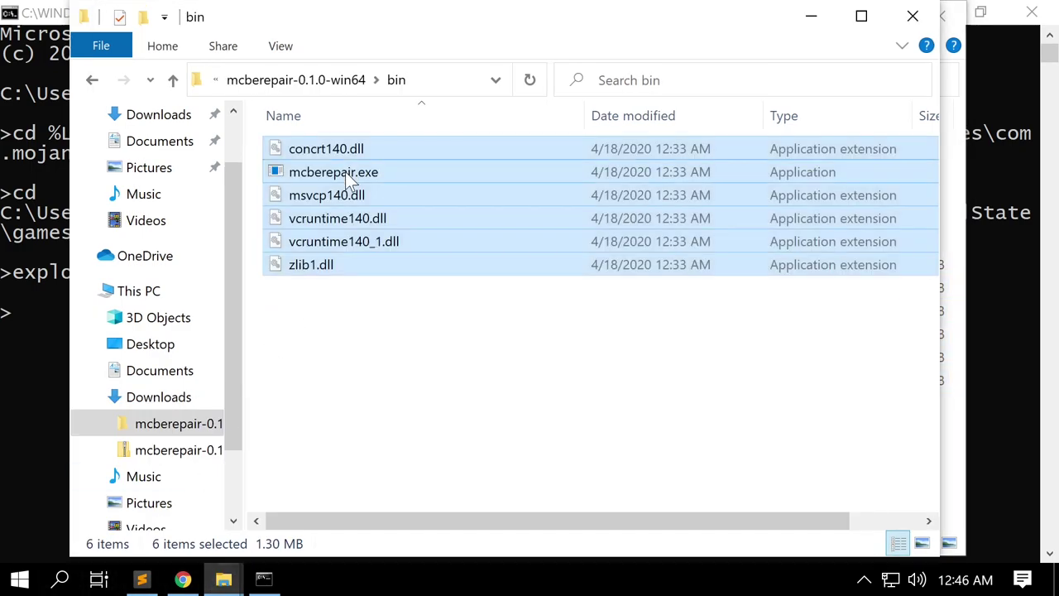
pyautogui.click(271, 81)
pyautogui.click(250, 80)
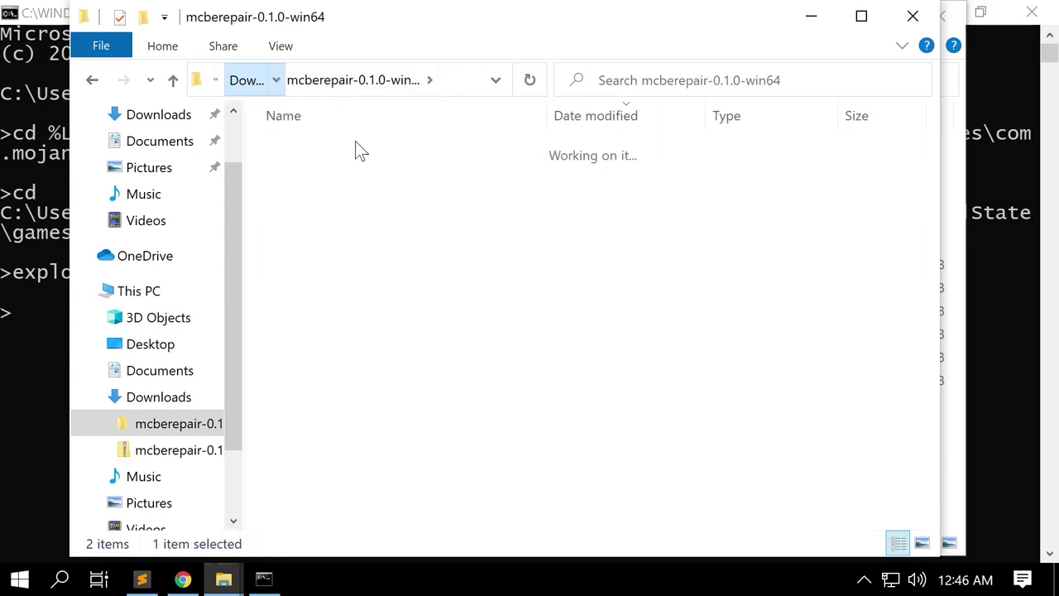
pyautogui.rightClick(339, 175)
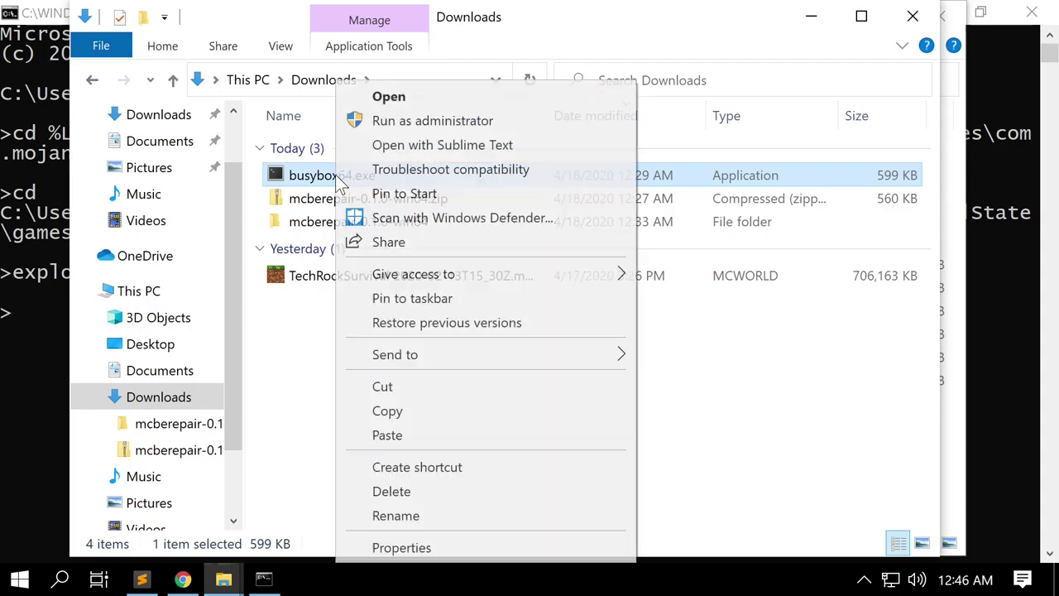
pyautogui.click(382, 410)
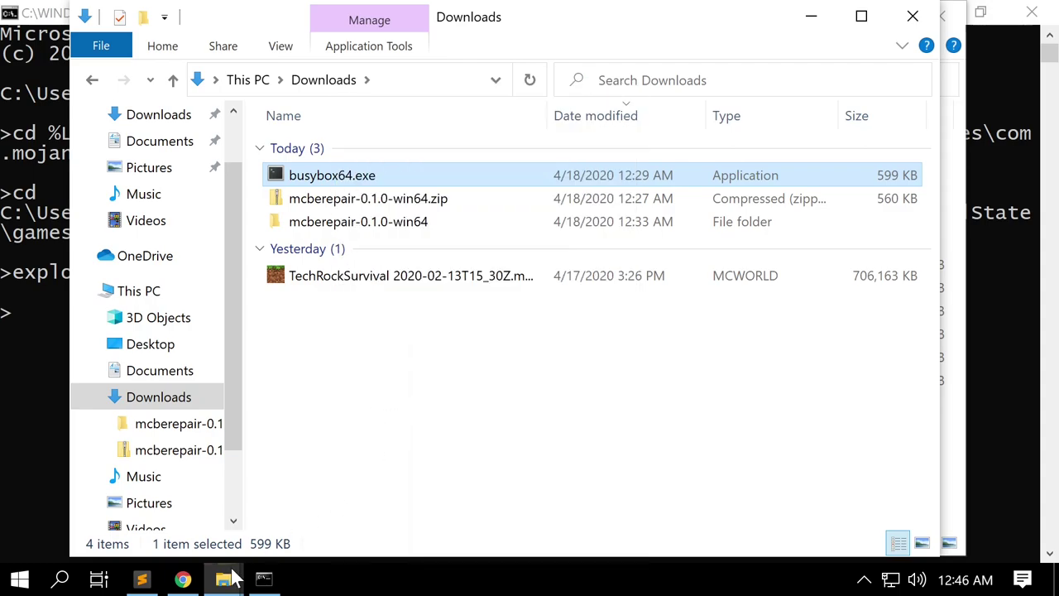
pyautogui.moveTo(236, 577)
pyautogui.click(325, 533)
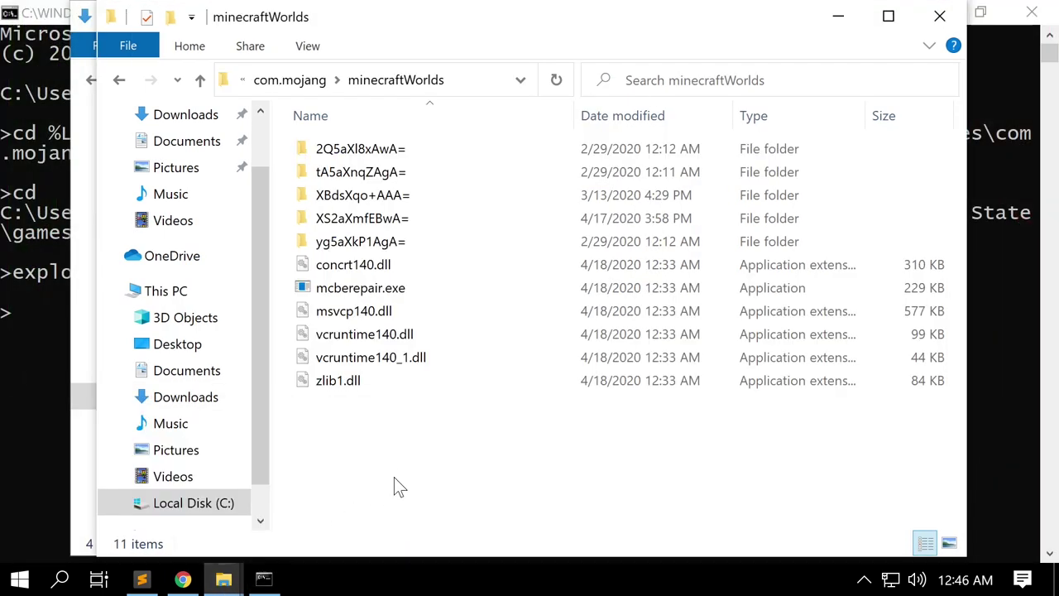
pyautogui.rightClick(398, 453)
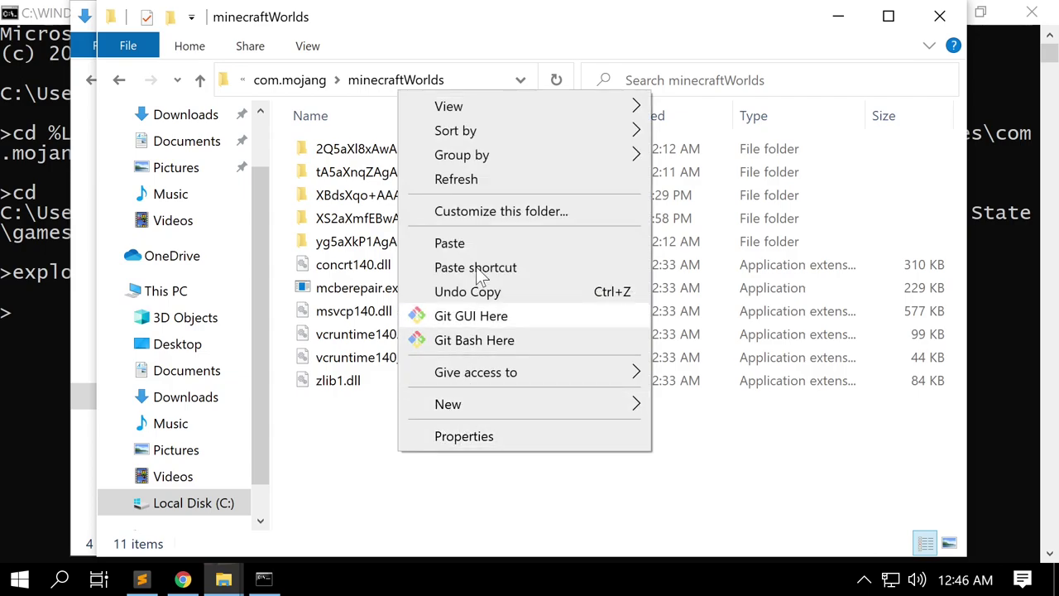
pyautogui.click(469, 242)
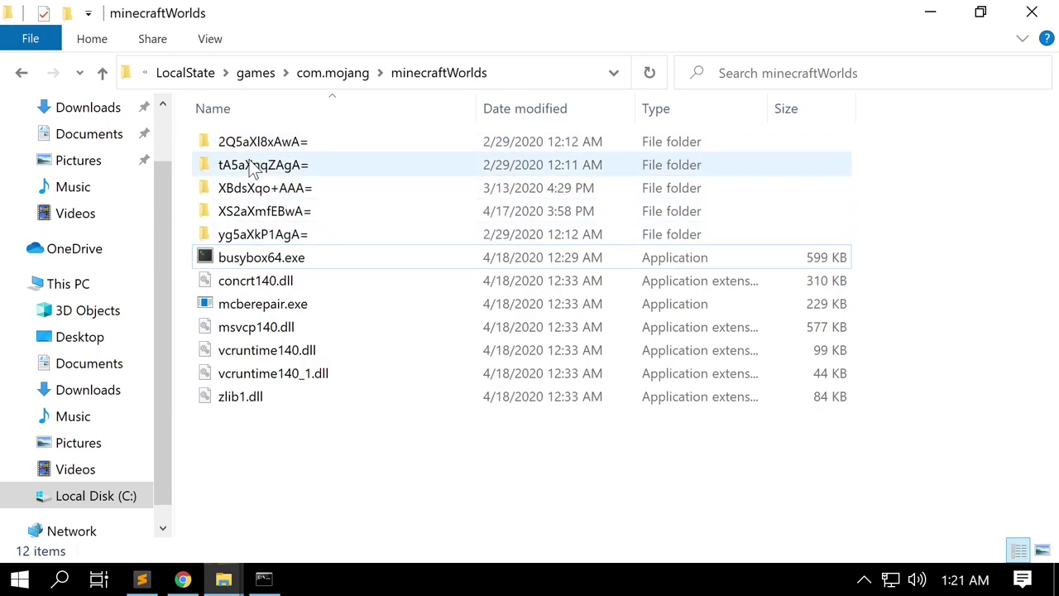
pyautogui.doubleClick(244, 212)
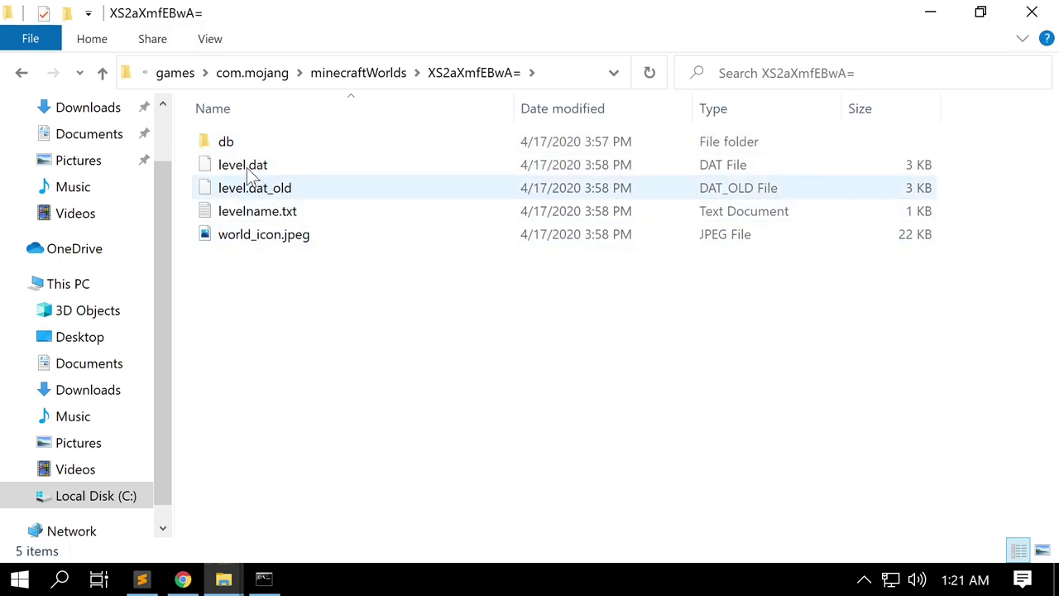
pyautogui.doubleClick(250, 217)
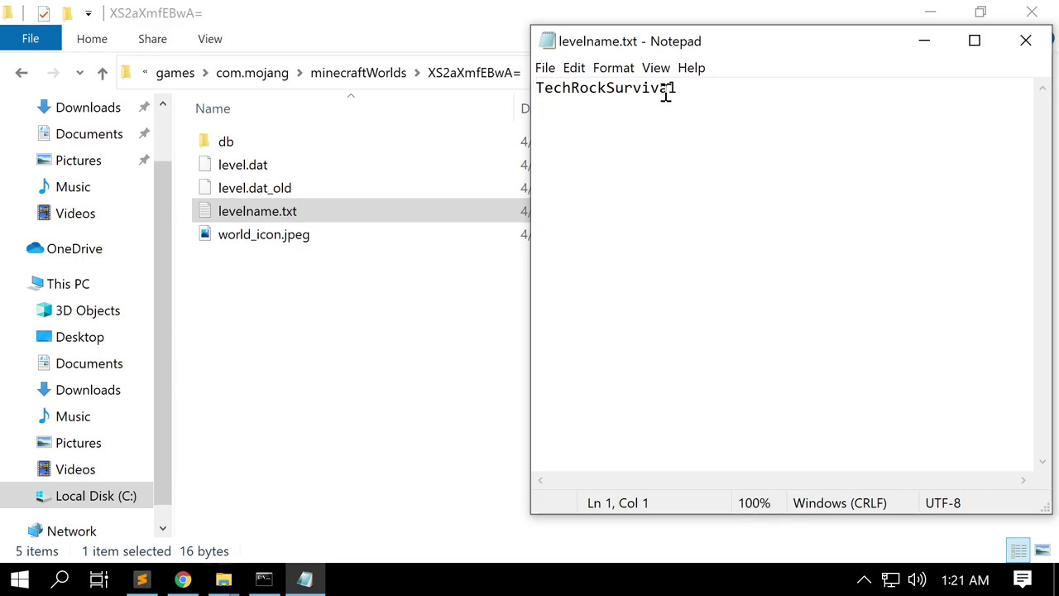
pyautogui.click(1026, 41)
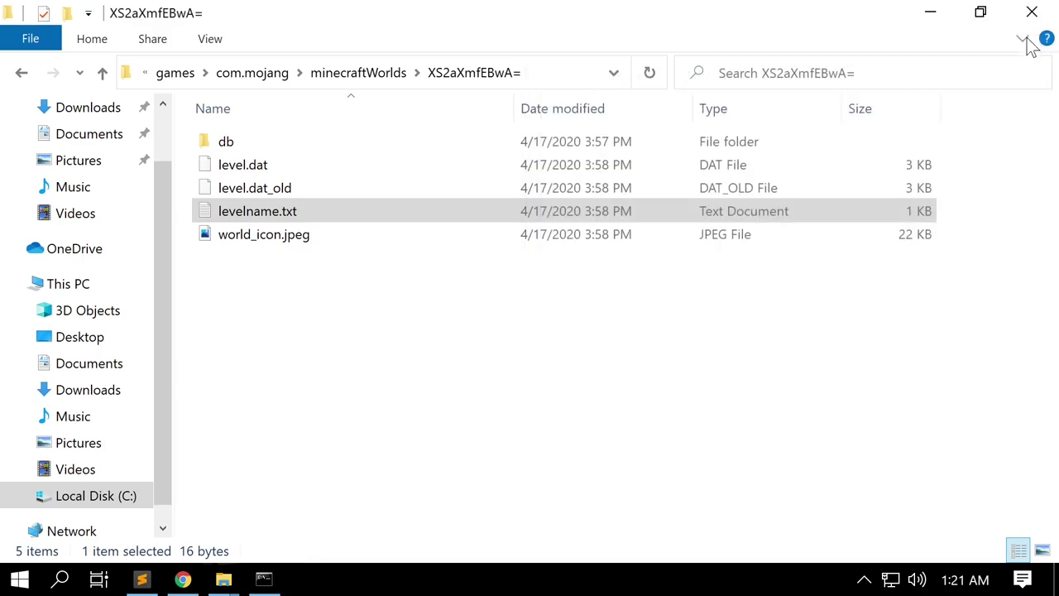
pyautogui.click(361, 73)
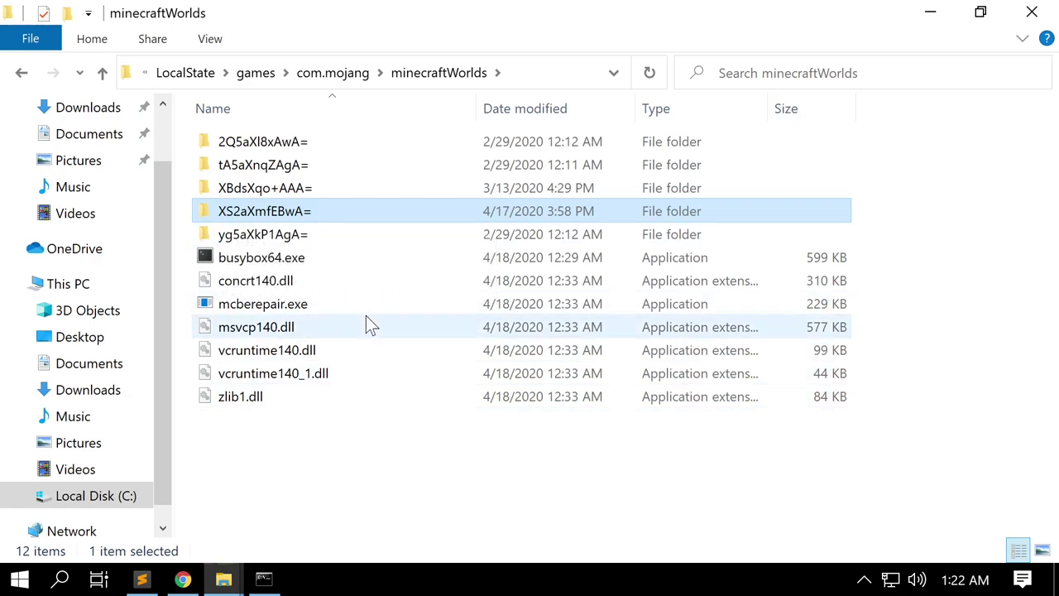
# Start 'busybox64.exe sh' in Command Prompt and set PS1='$ ' for a bare $ prompt
pyautogui.click(264, 579)
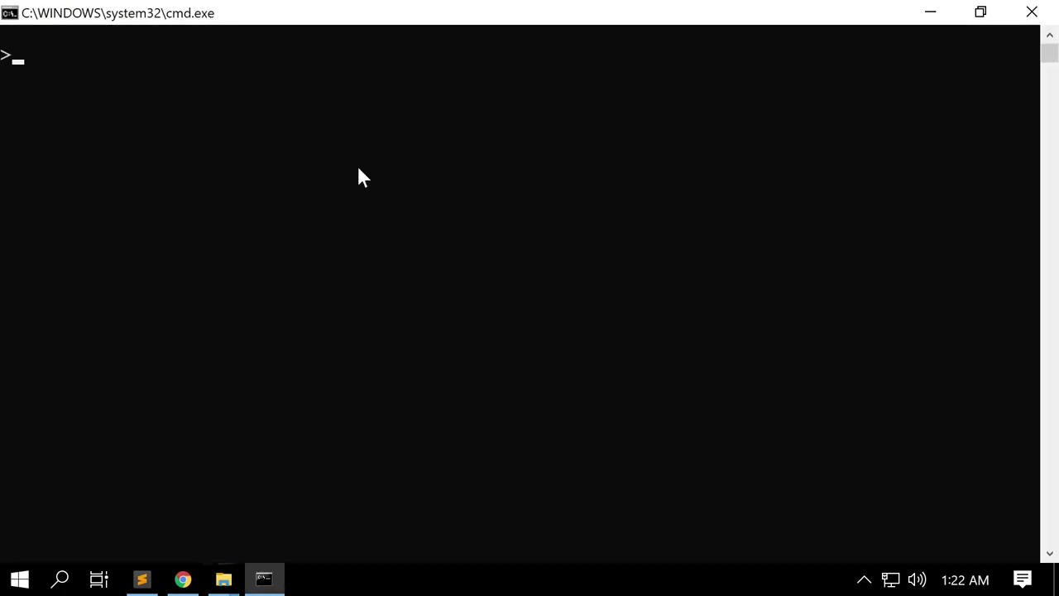
pyautogui.write('busybox')
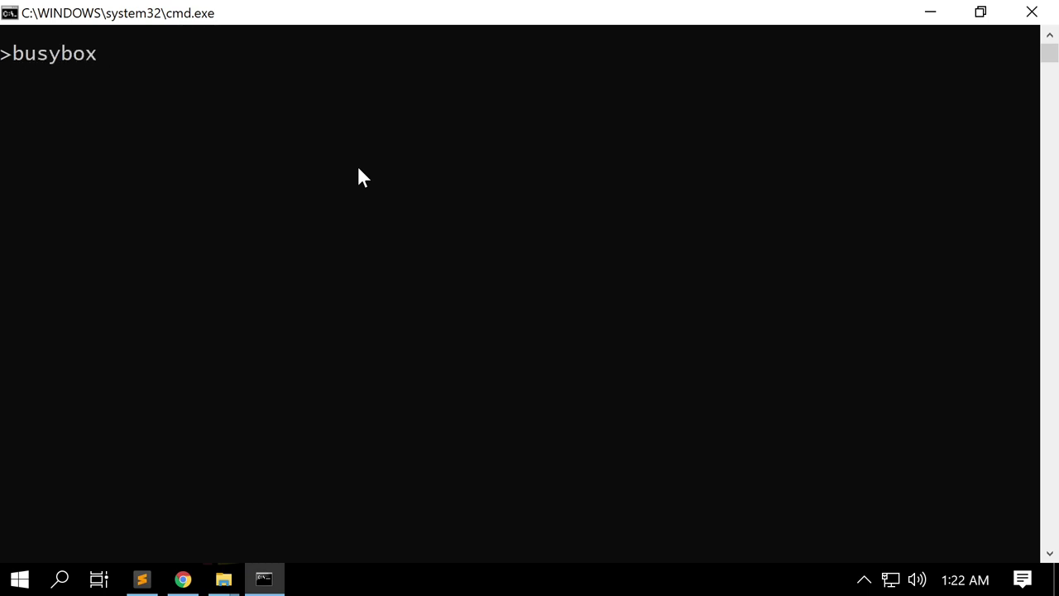
pyautogui.write('64.exe sh')
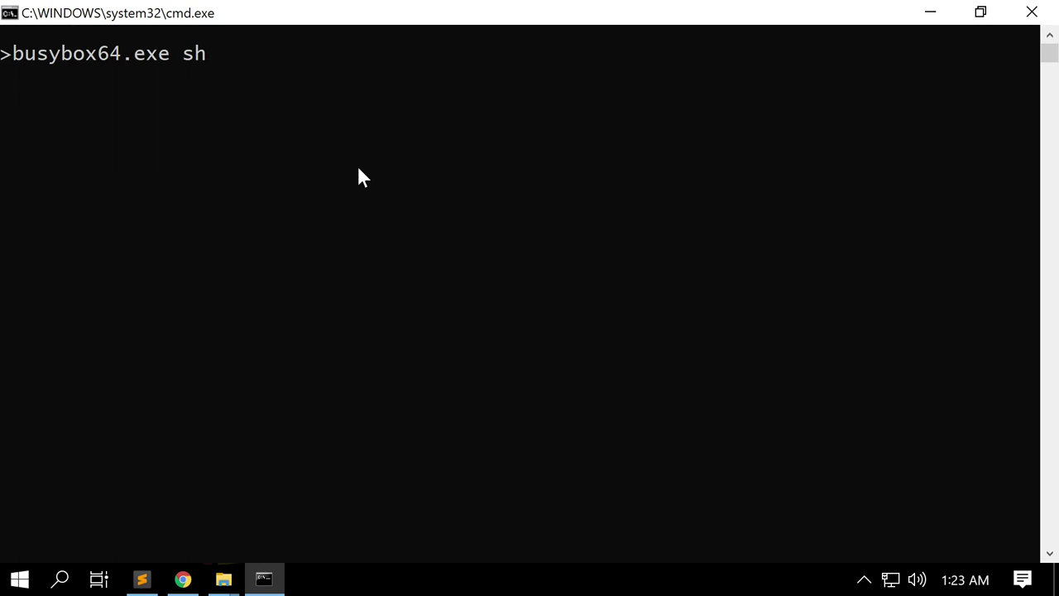
pyautogui.press('Return')
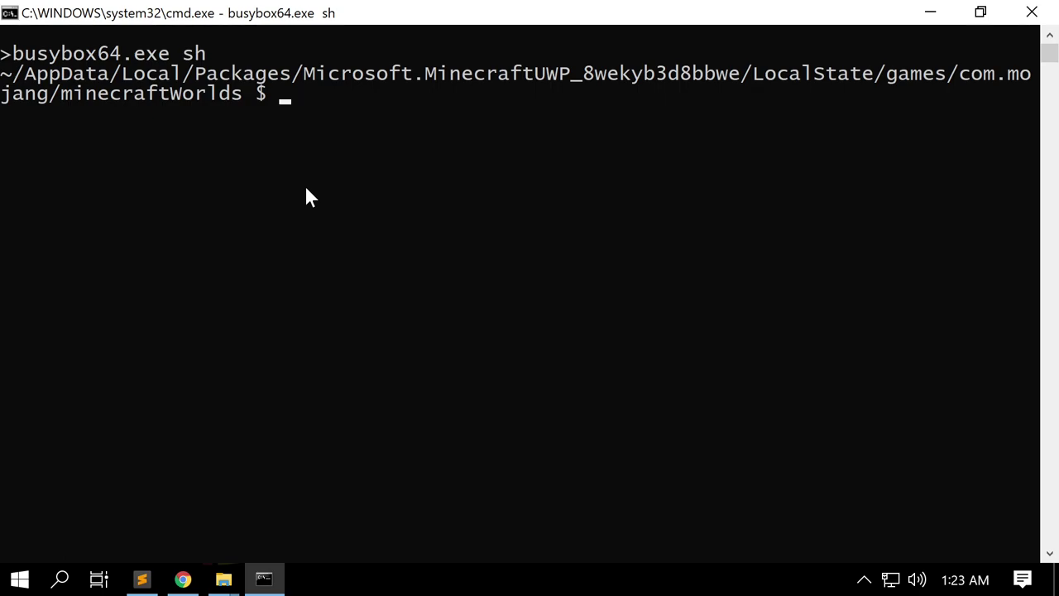
pyautogui.write("PS1='$ '")
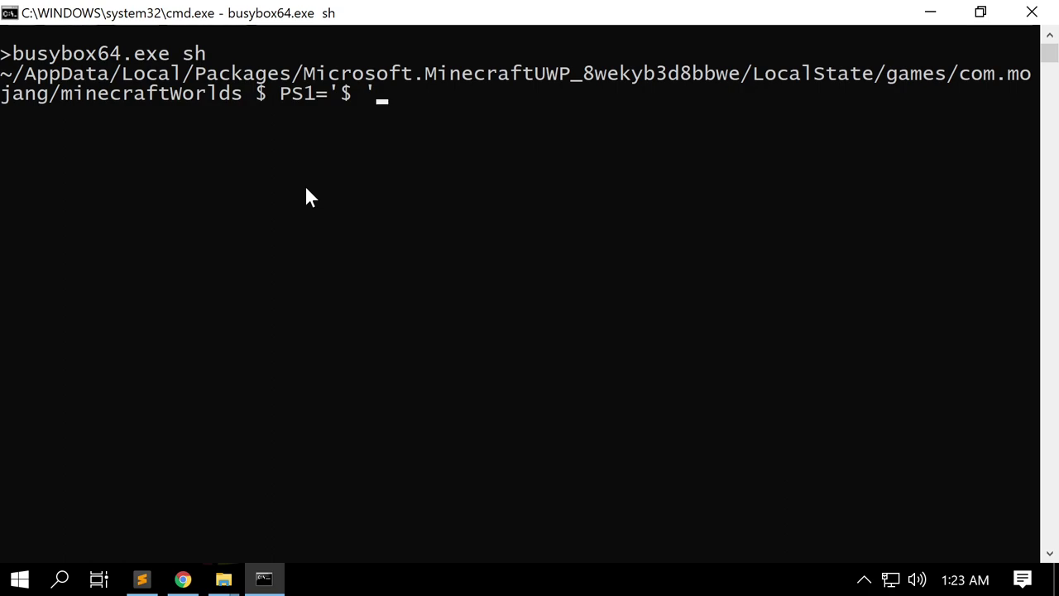
pyautogui.press('Return')
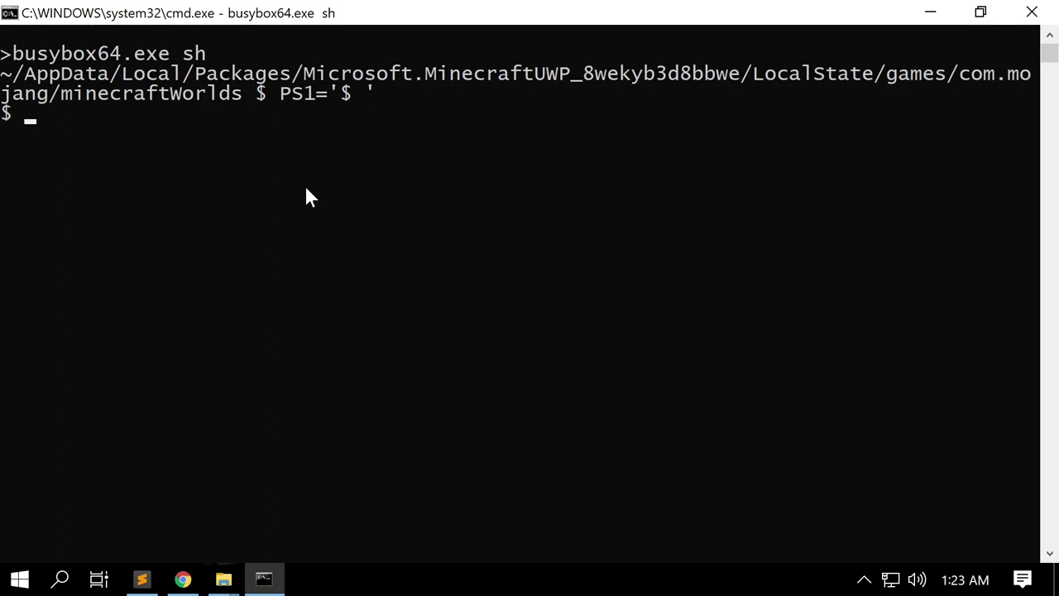